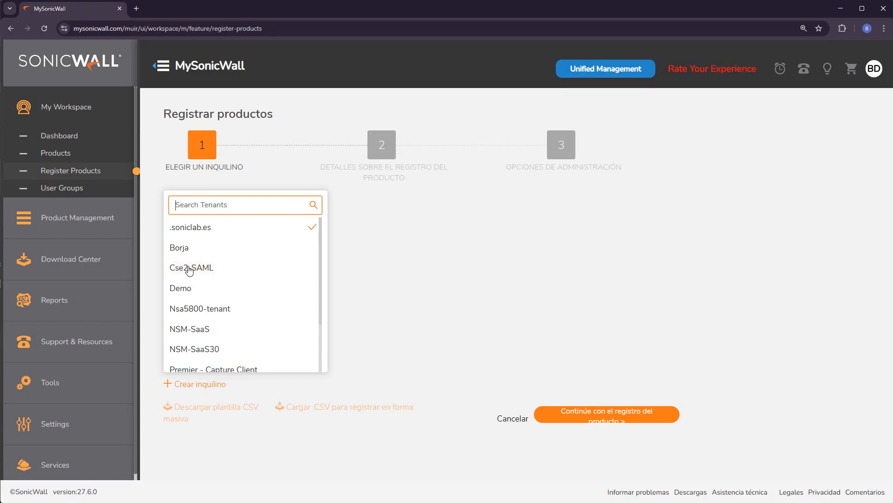
Register the firewall under the Cse2-SAML tenant with its serial number and authentication code, accepting the TZ80 notice
click(189, 270)
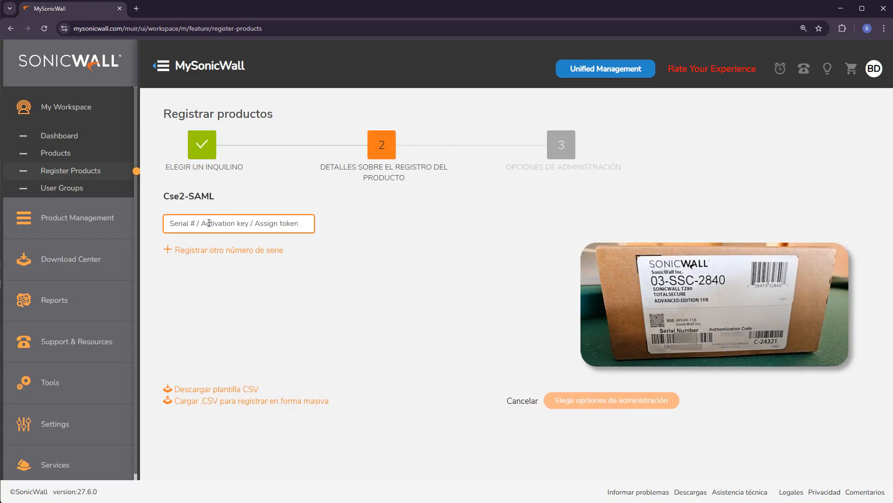
key(ctrl+v)
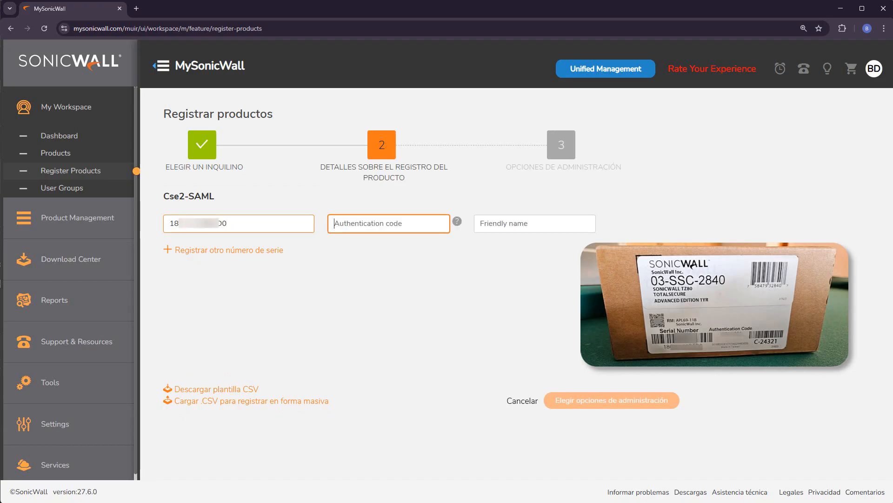
key(alt+Tab)
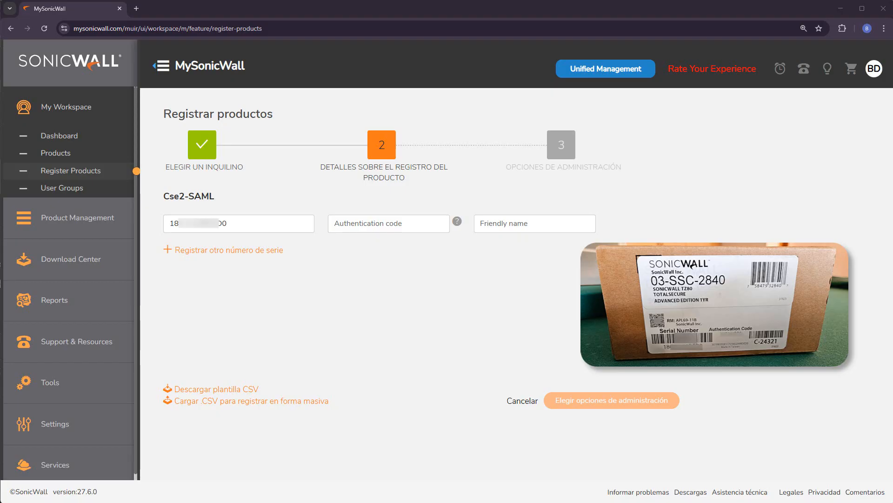
click(387, 229)
key(ctrl+v)
click(484, 225)
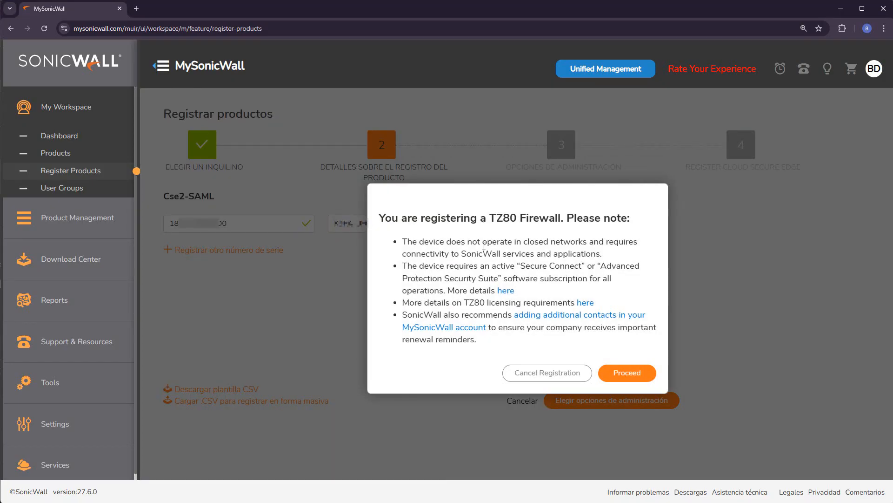
click(630, 375)
Give the firewall the friendly name TZ-80 and continue to the management options
click(540, 226)
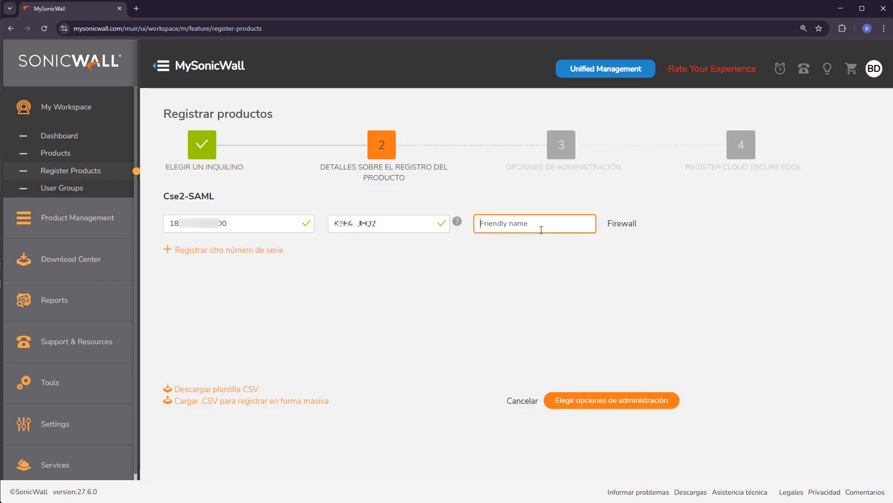
text(TZ)
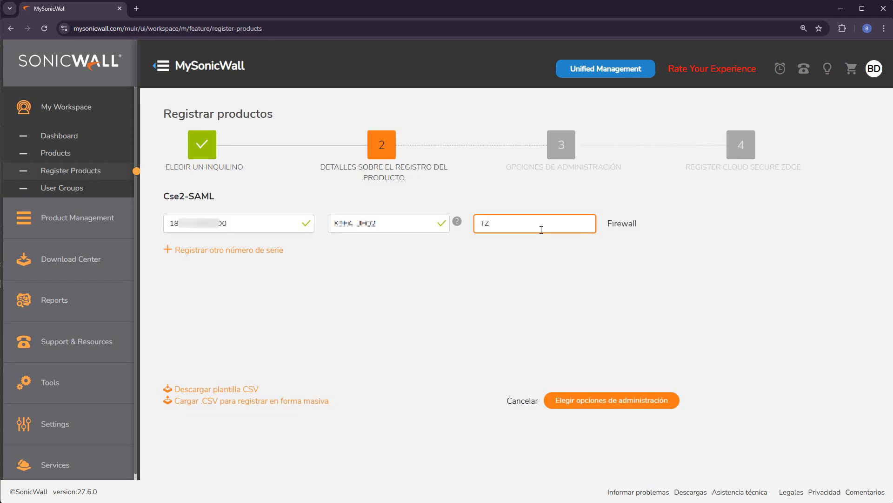
text(-80)
click(605, 402)
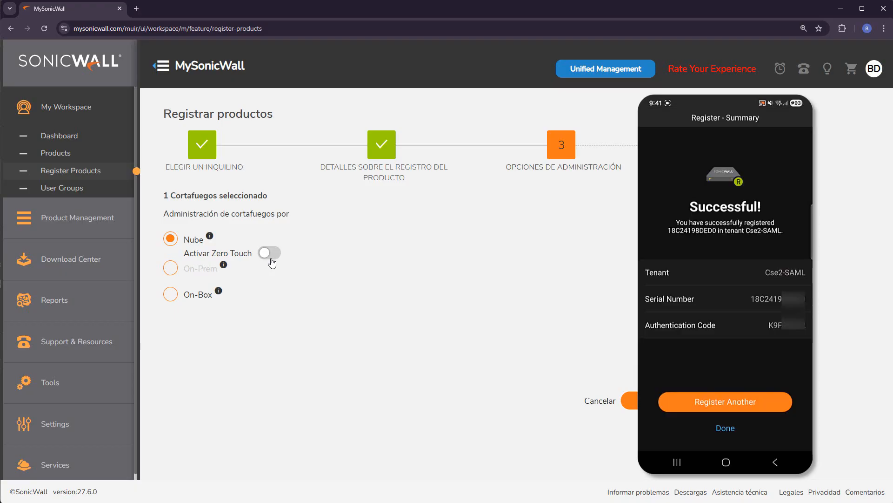
Set the firewall to cloud management (Nube) with Zero Touch enabled and complete the registration
click(198, 294)
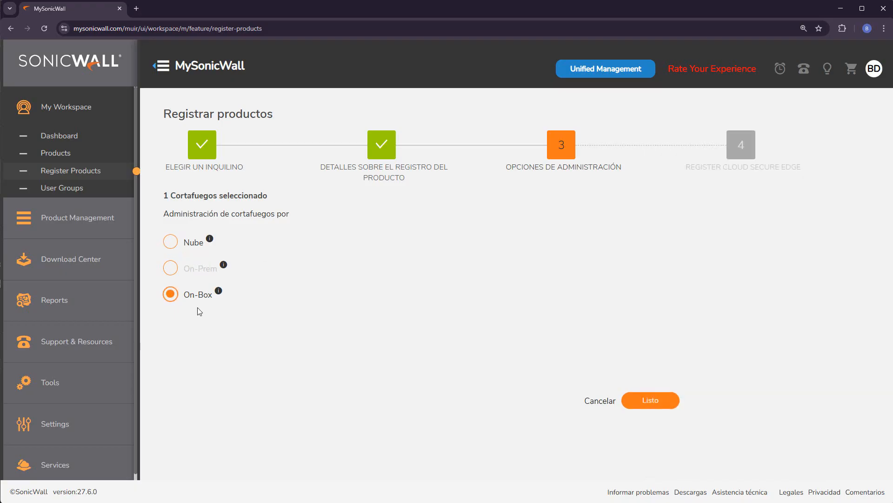
click(175, 246)
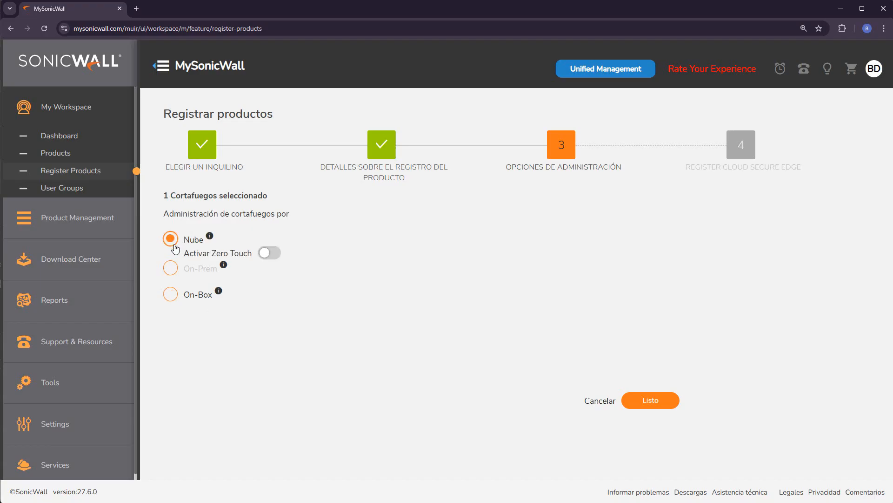
click(270, 253)
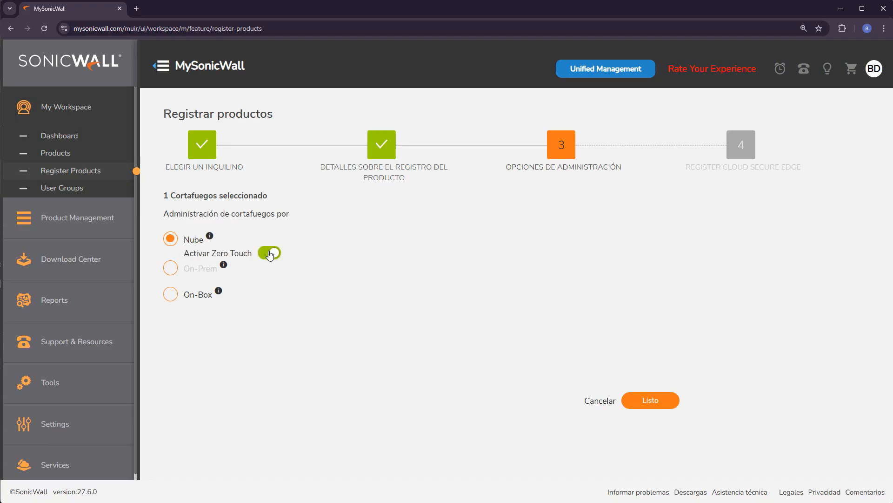
click(646, 402)
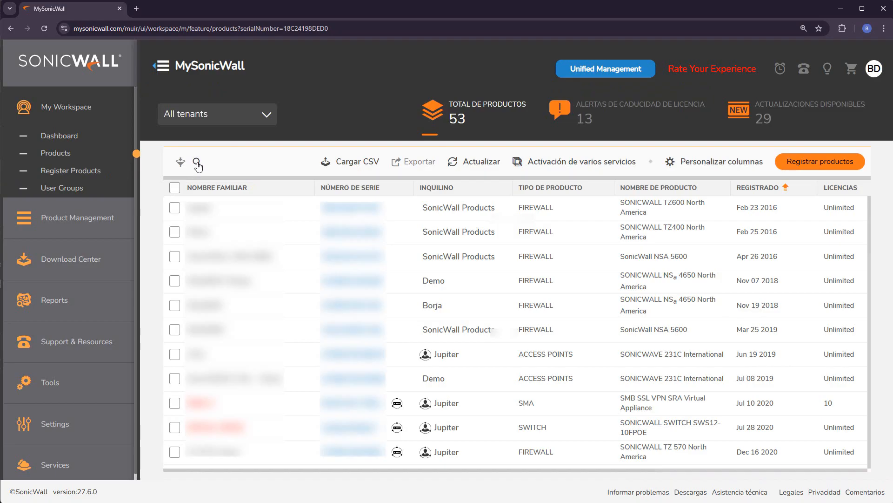
Search the product list for "tz-80" and open the matching firewall's product details
click(197, 164)
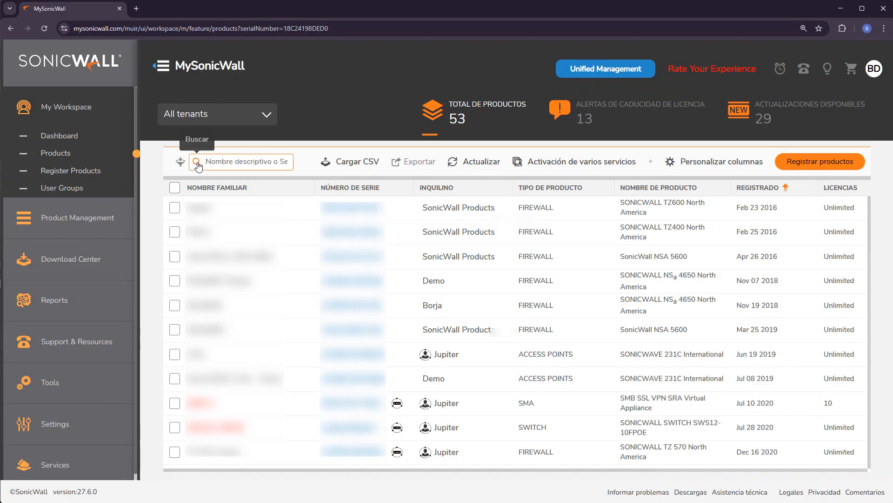
text(tz)
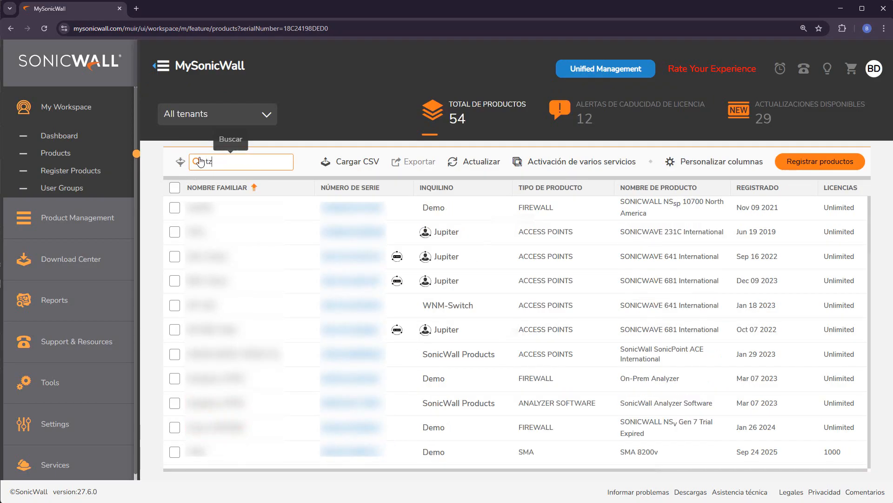
text(-80)
key(Return)
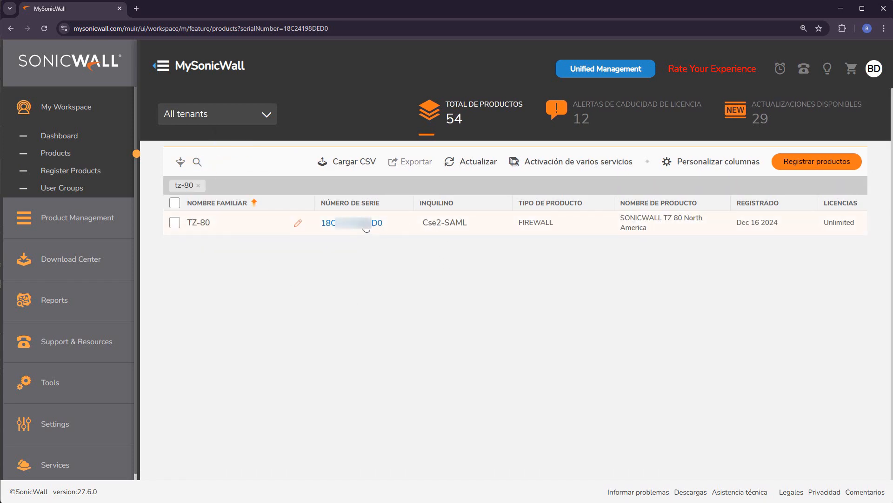
click(367, 228)
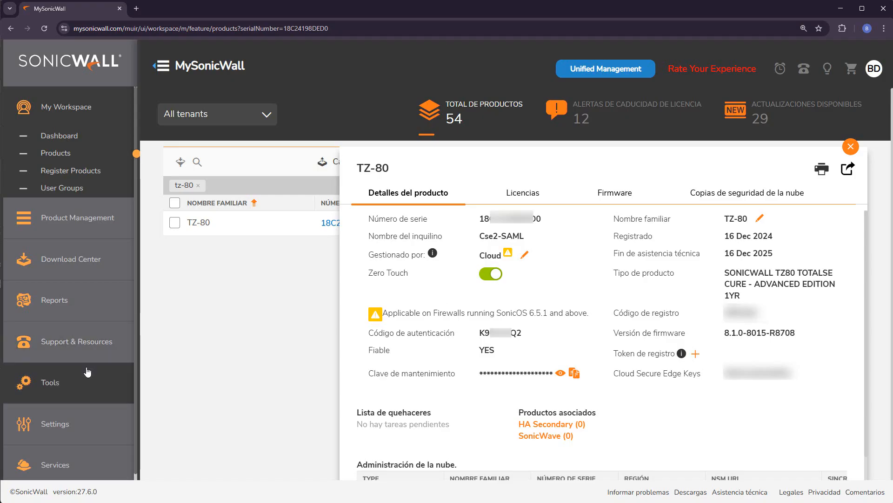
Close the product details and switch to SonicPlatform Unified Management, confirming the redirect
scroll(90, 393, down, 1)
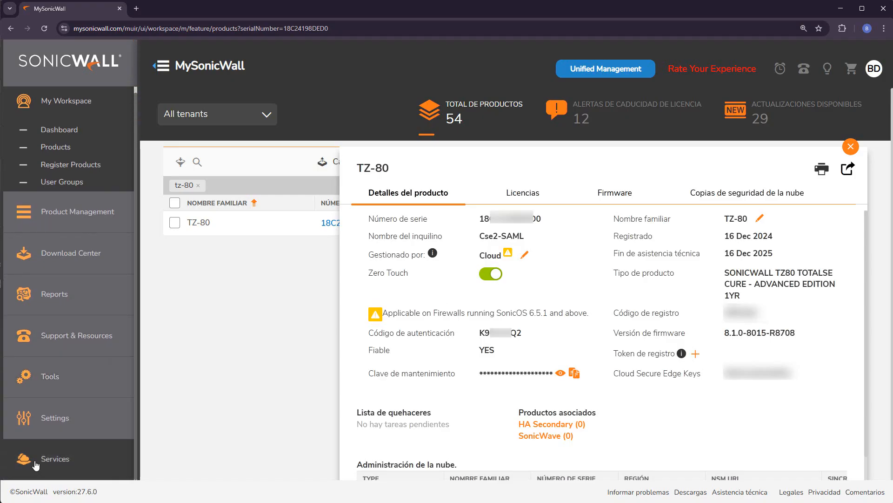
scroll(36, 464, down, 2)
click(295, 225)
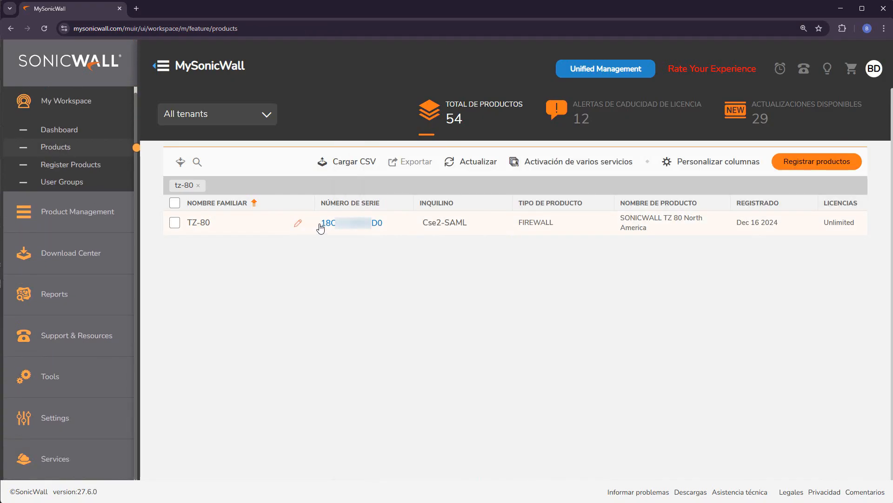
click(601, 72)
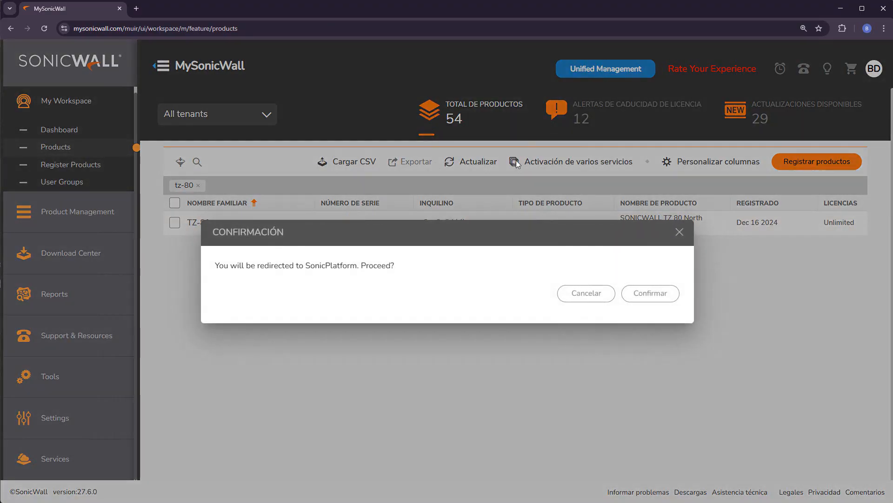
click(652, 293)
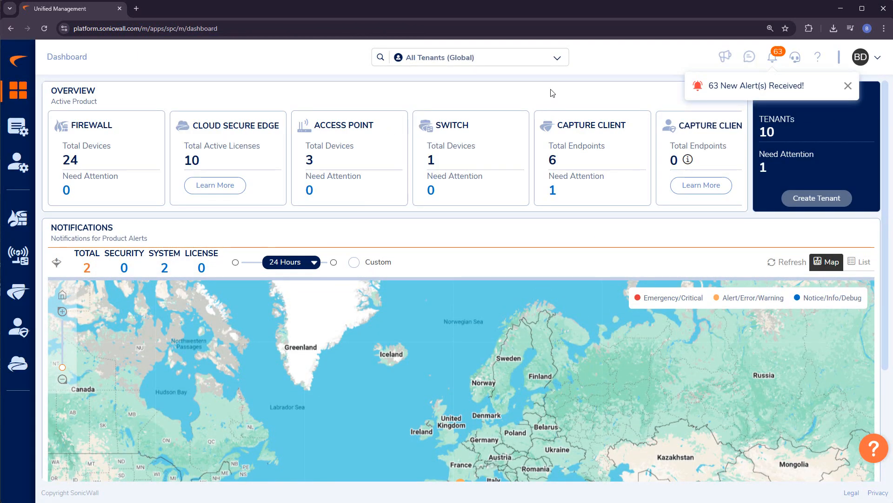
Switch the view to the Cse2-SAML tenant and open its firewall inventory
click(557, 58)
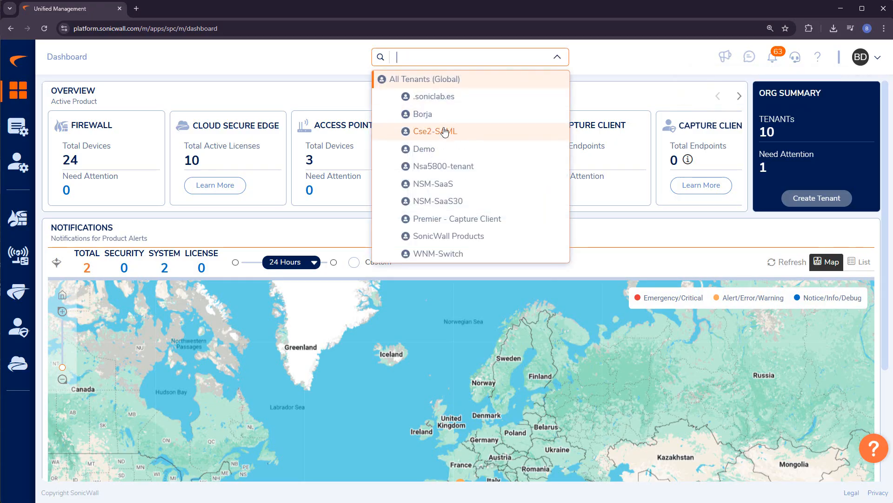
click(444, 132)
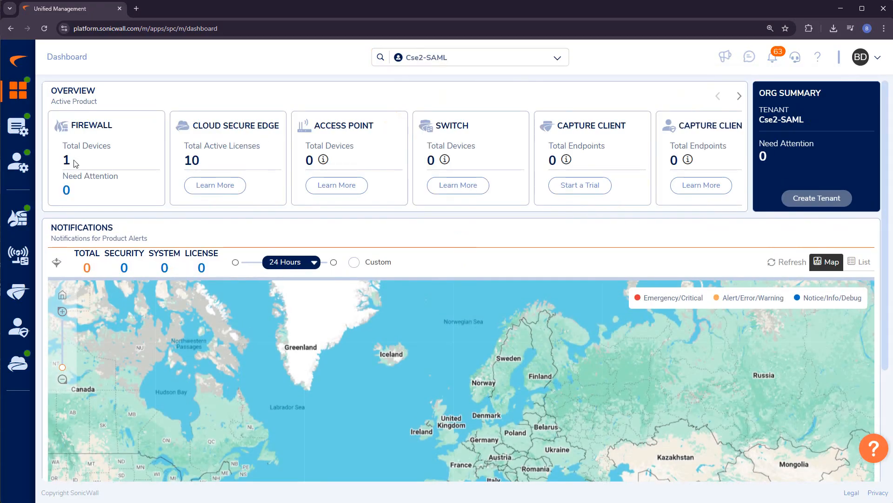
click(23, 217)
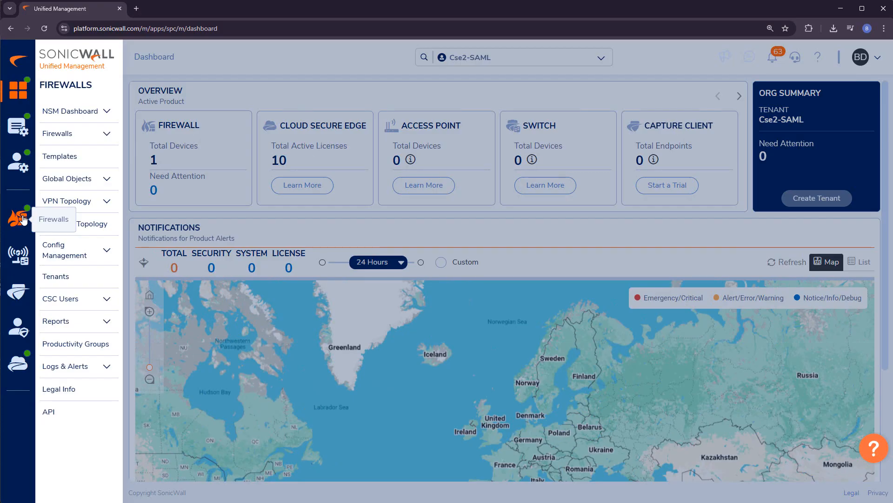
click(57, 133)
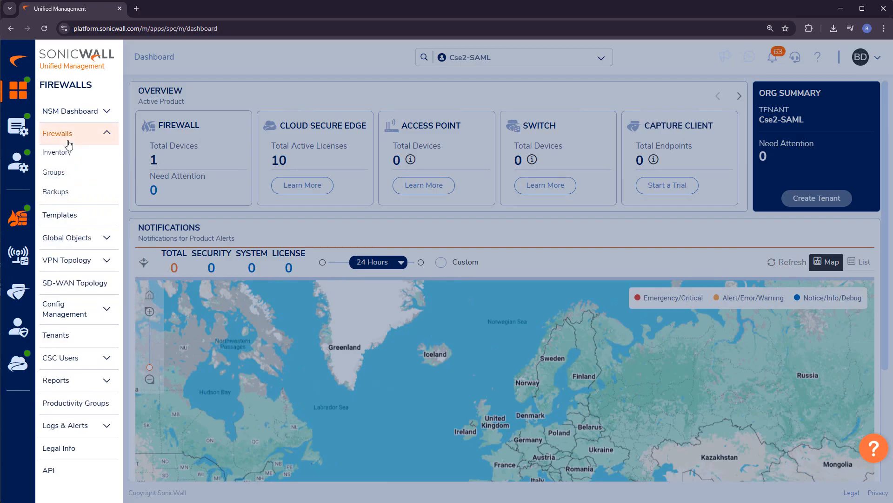
click(57, 152)
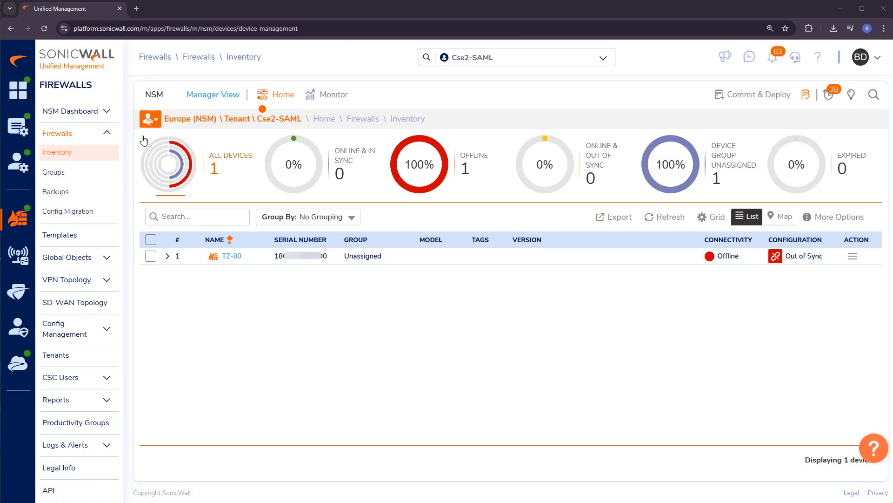
click(137, 9)
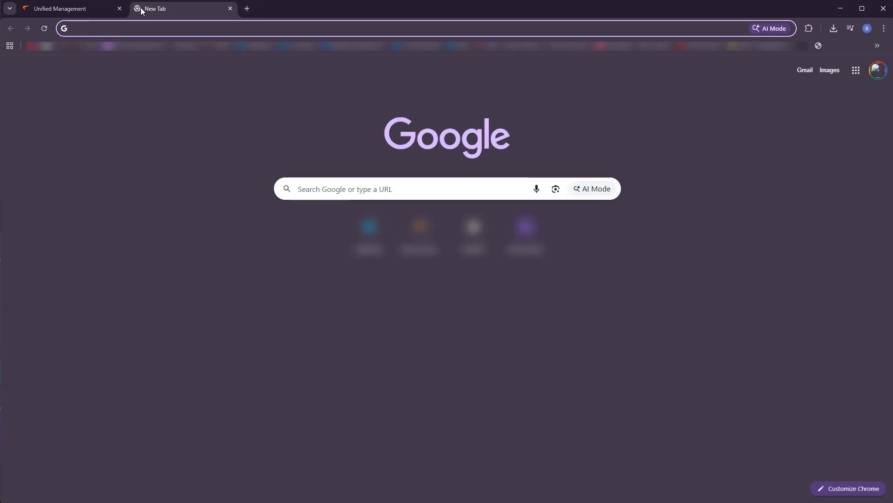
text(https:)
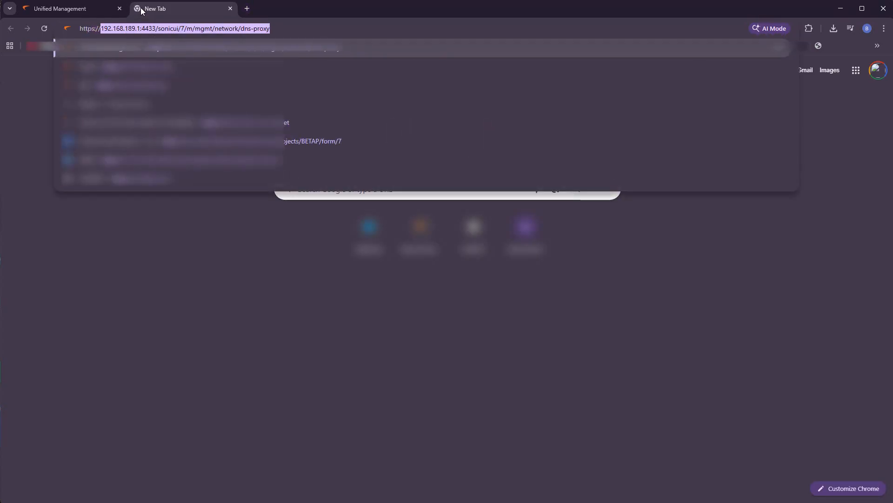
text(//192.168.168.168)
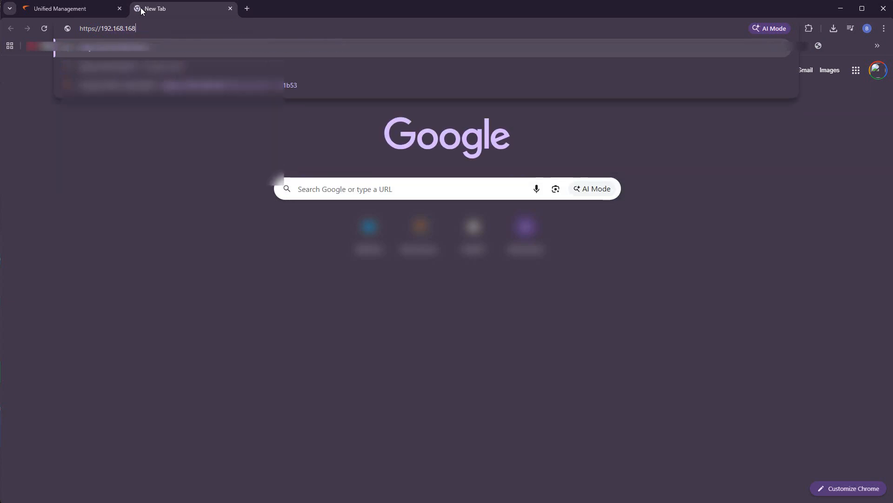
key(Return)
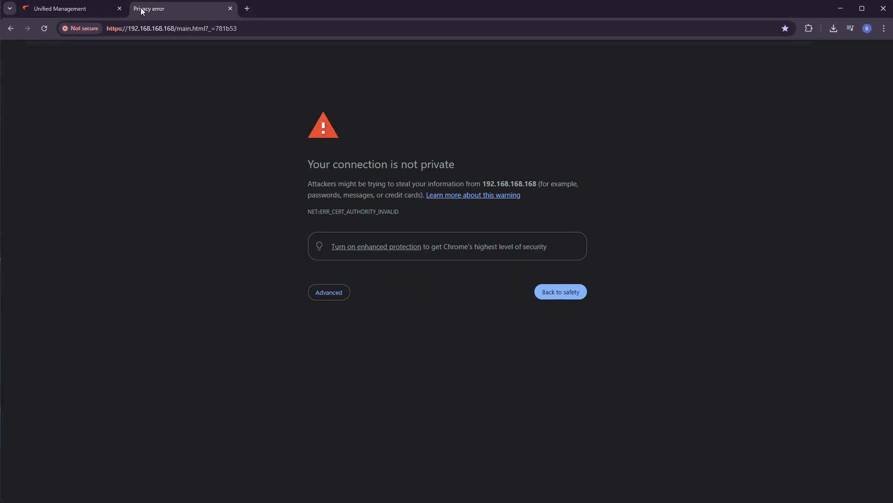
click(347, 296)
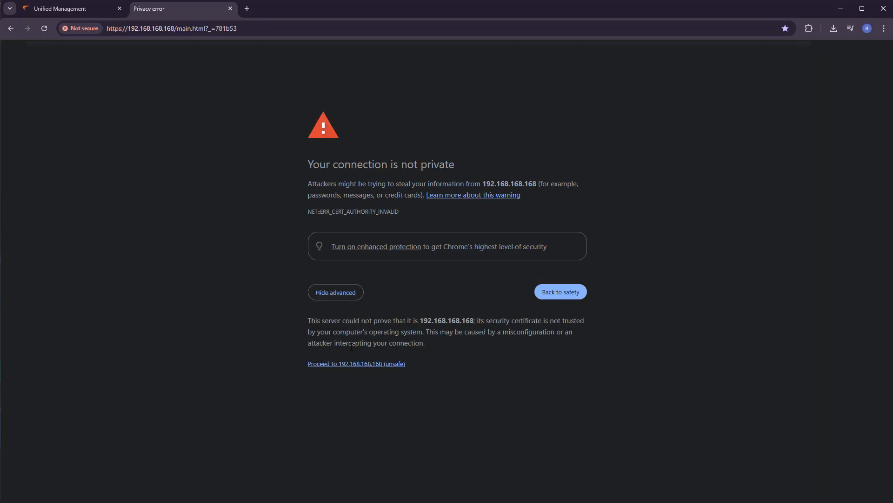
click(356, 369)
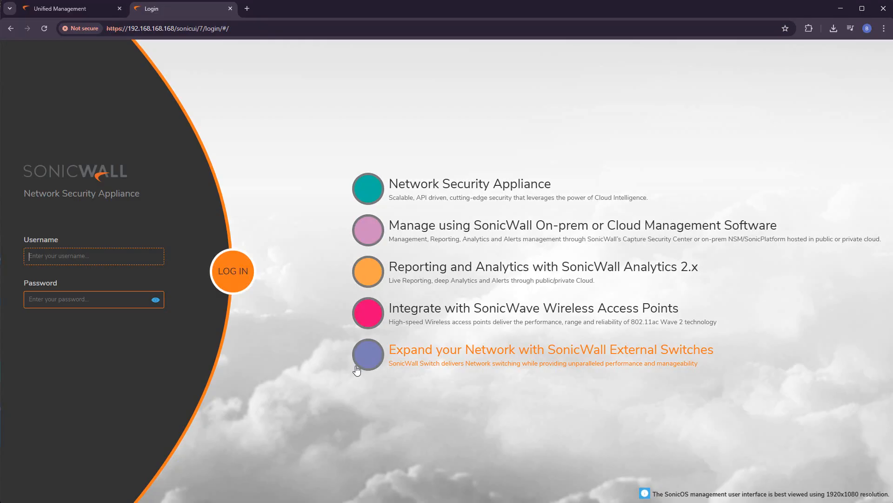
Log in to the firewall as admin with the default account password
text(admipa)
key(Return)
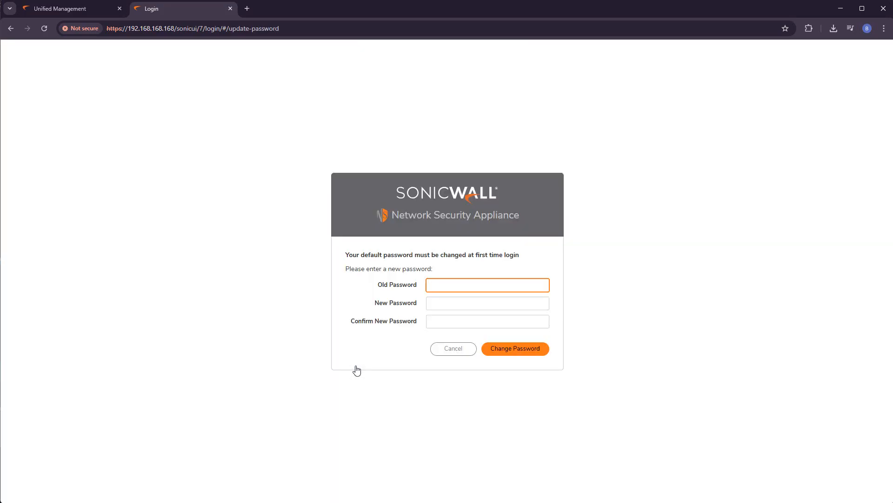
Replace the default password by entering the old password and a confirmed new password that meets the requirements
text(password)
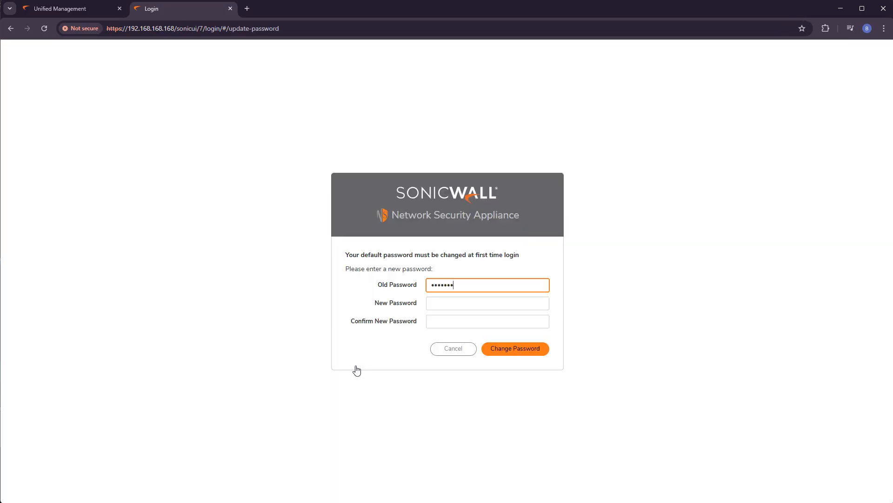
key(Tab)
text(P)
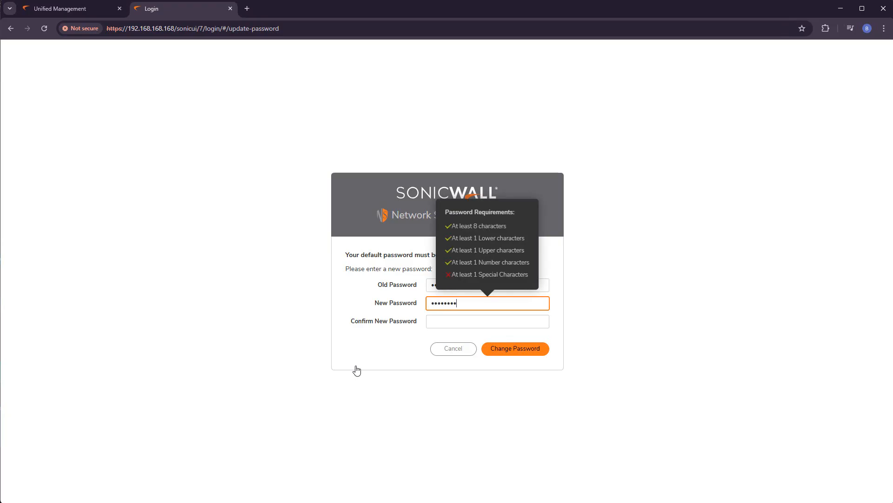
text(!)
key(Tab)
text(••••••)
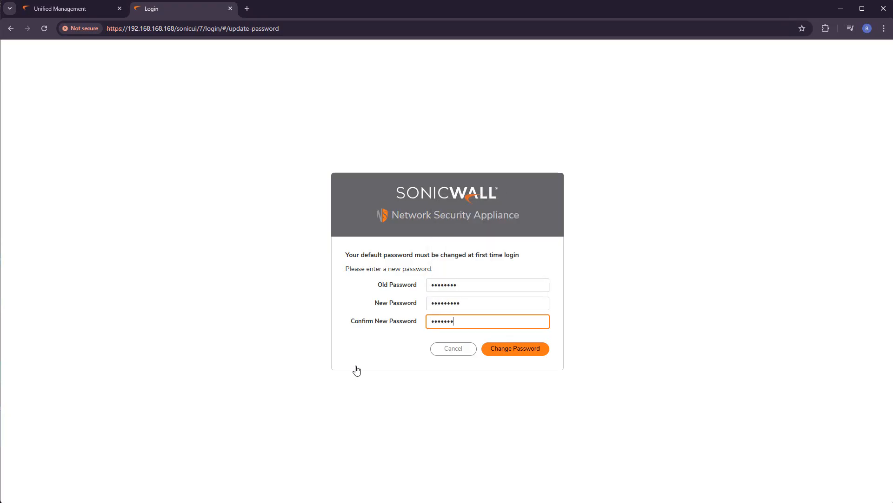
click(542, 345)
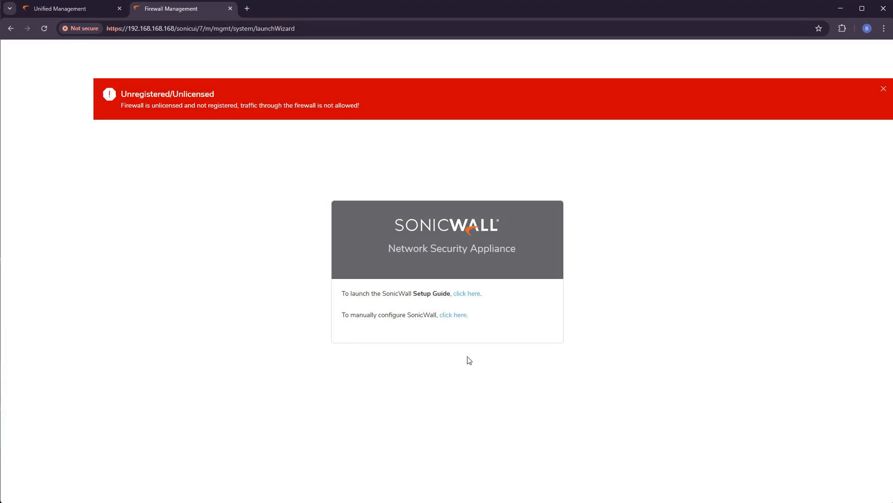
Choose manual configuration instead of the Setup Guide, and check the X1 WAN interface's link status and IP assignment in the network interfaces list
click(458, 316)
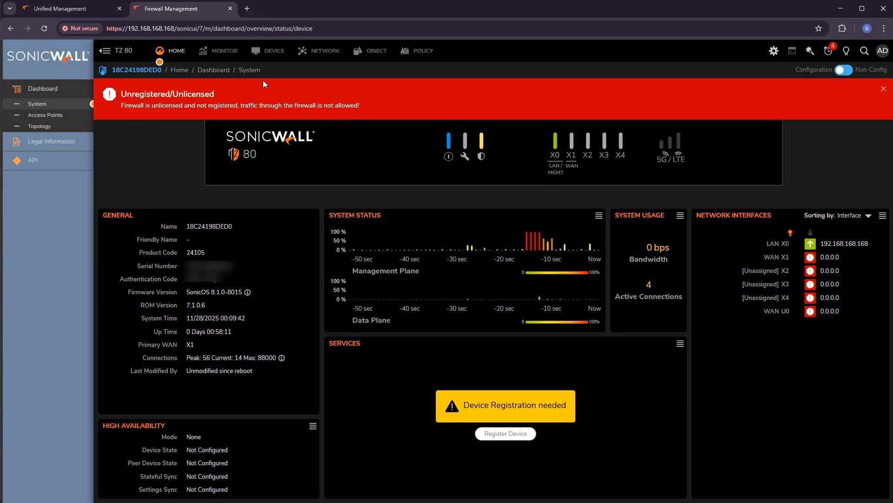
click(322, 55)
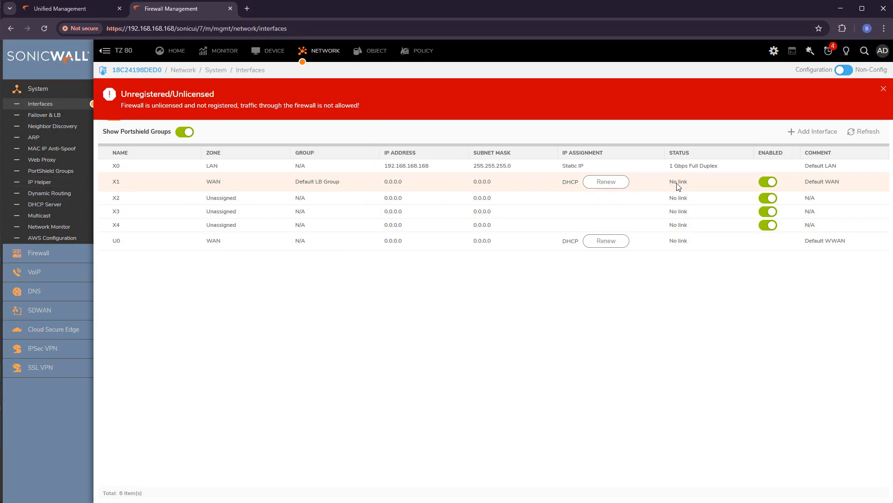
mouse_move(685, 187)
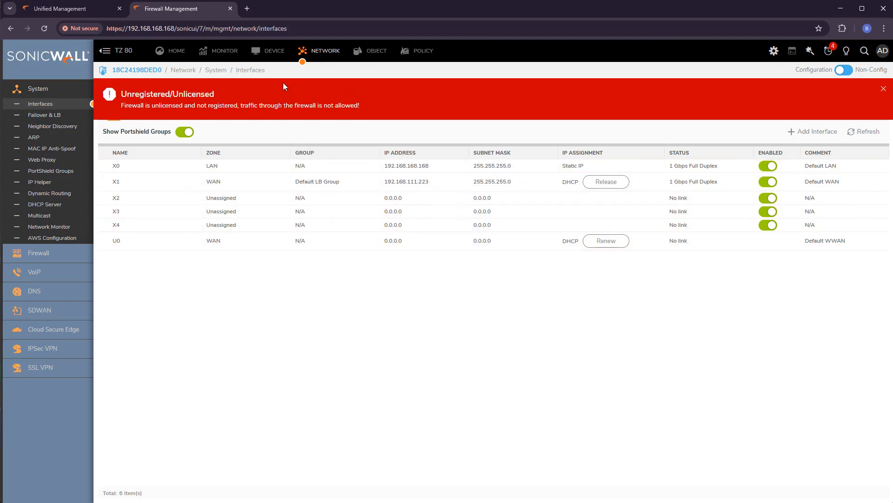
Open the device's license settings, dismiss the warning banners, and synchronize the licenses with the License Manager
click(273, 52)
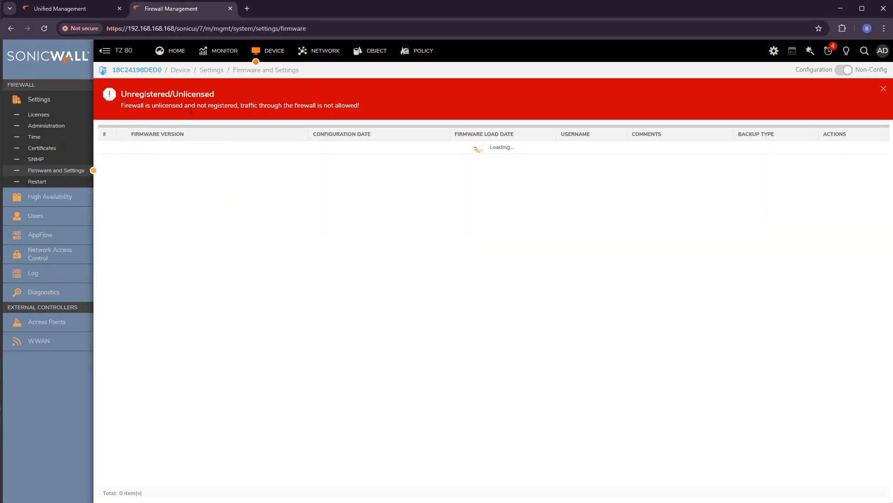
click(37, 117)
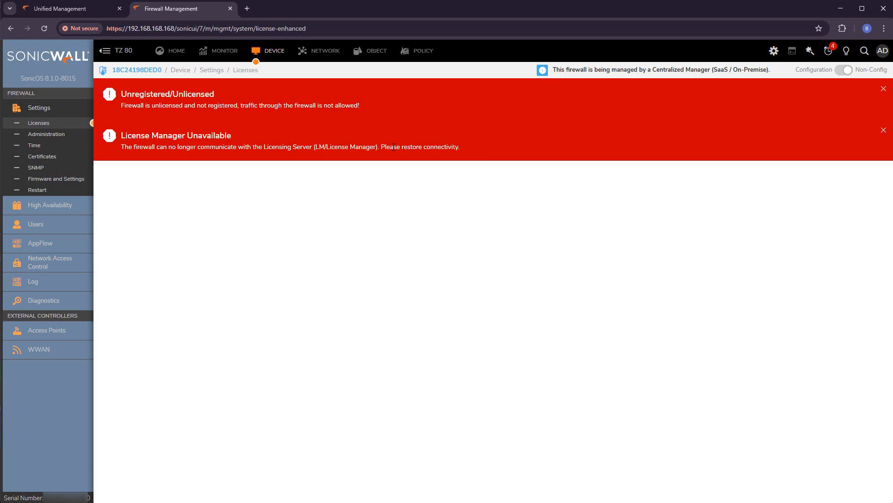
click(882, 131)
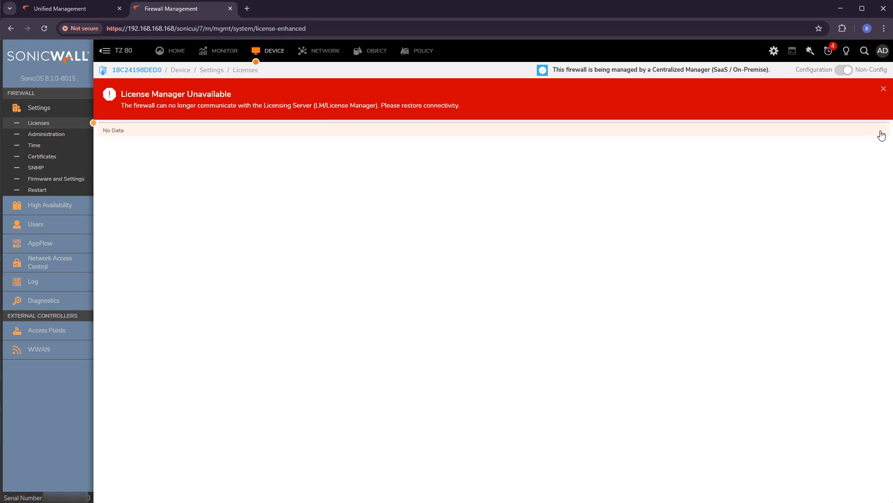
click(883, 89)
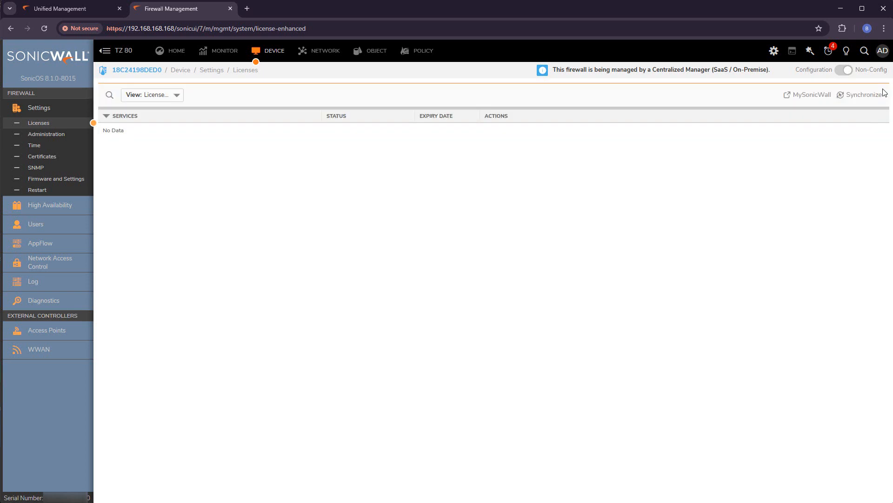
click(859, 96)
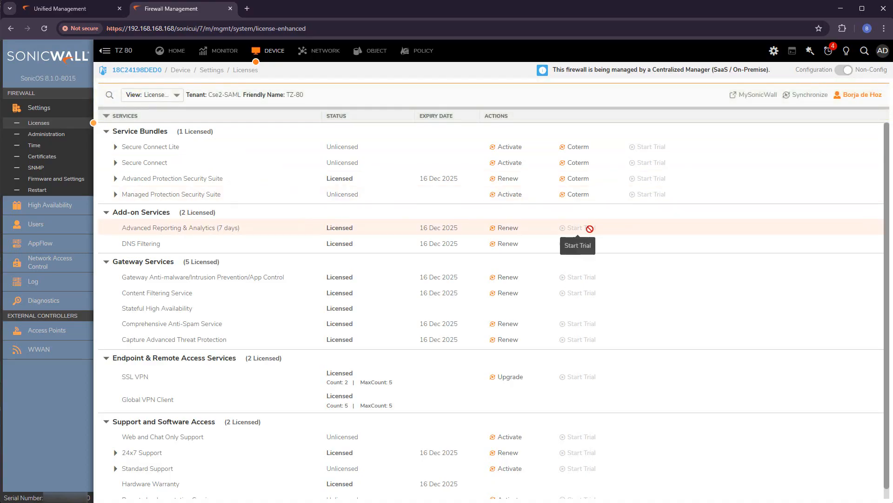
Review the centralized management notice on the firewall's system dashboard, and check the TZ-80's connectivity in the Unified Management firewall inventory
click(180, 53)
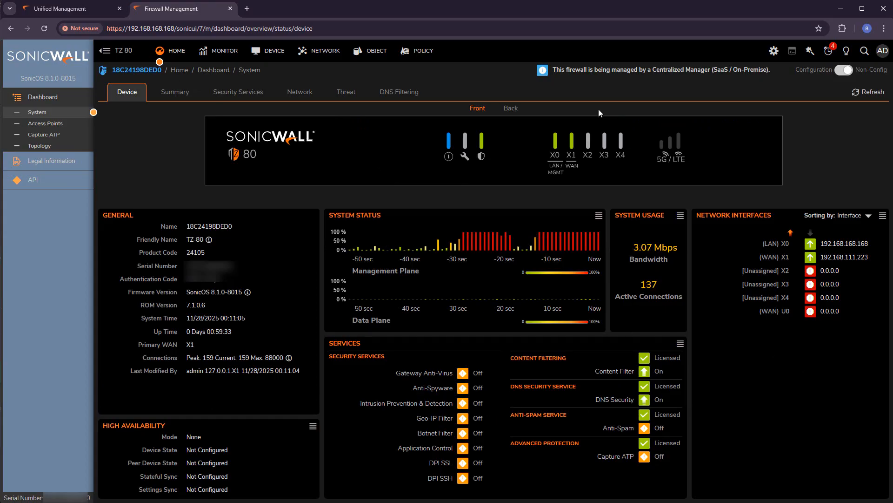
drag(554, 70, 775, 71)
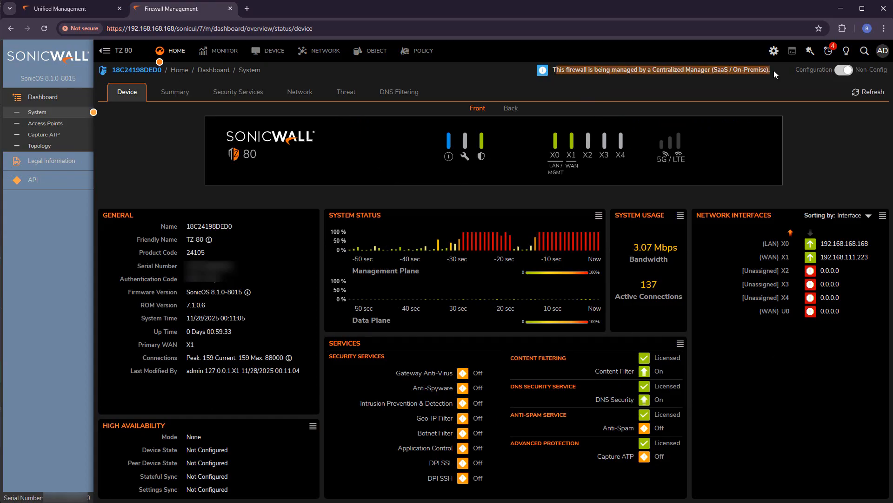
click(687, 82)
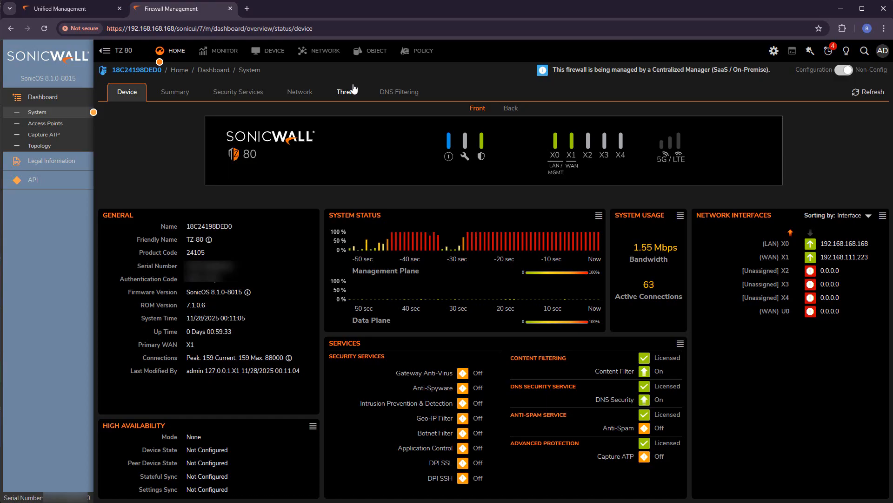
click(74, 10)
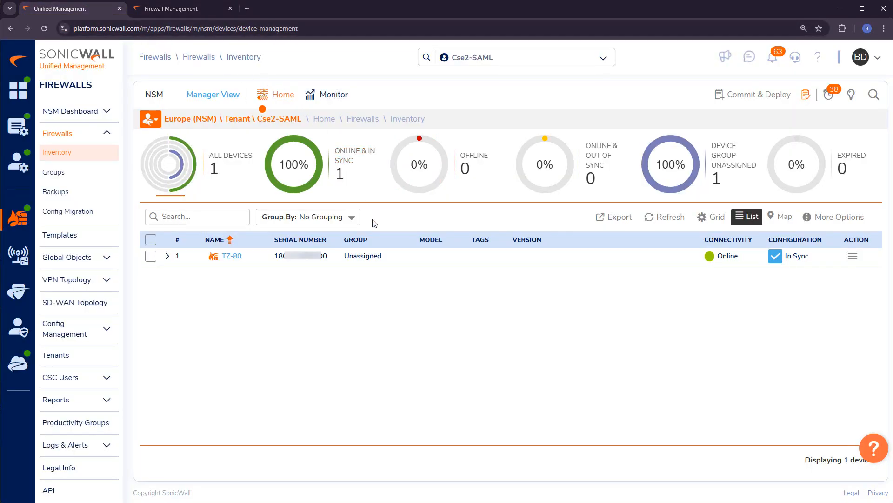